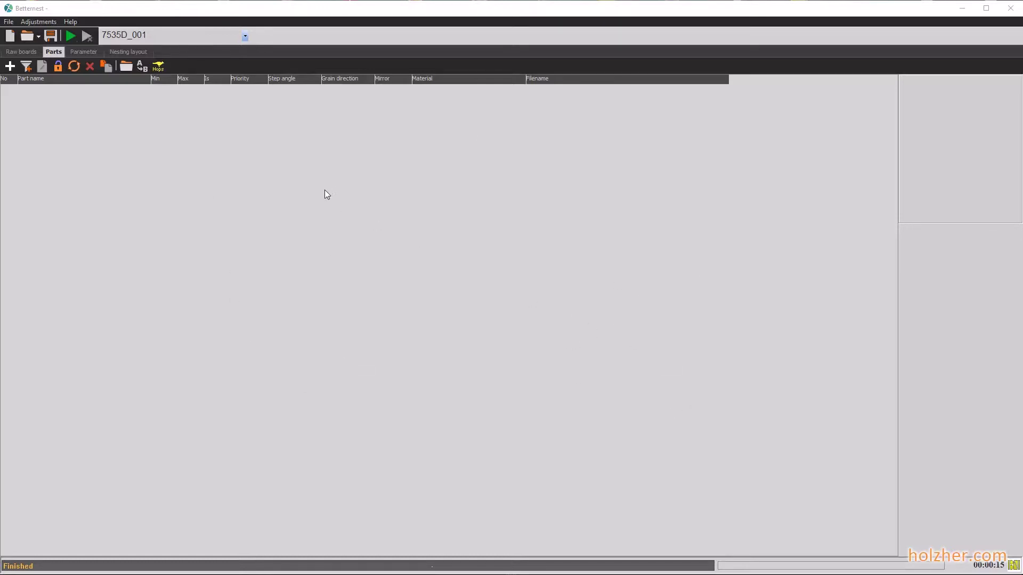
- Add the raw boards K101_16.hop and K101_19.hop with their default adjustments
left_click(27, 49)
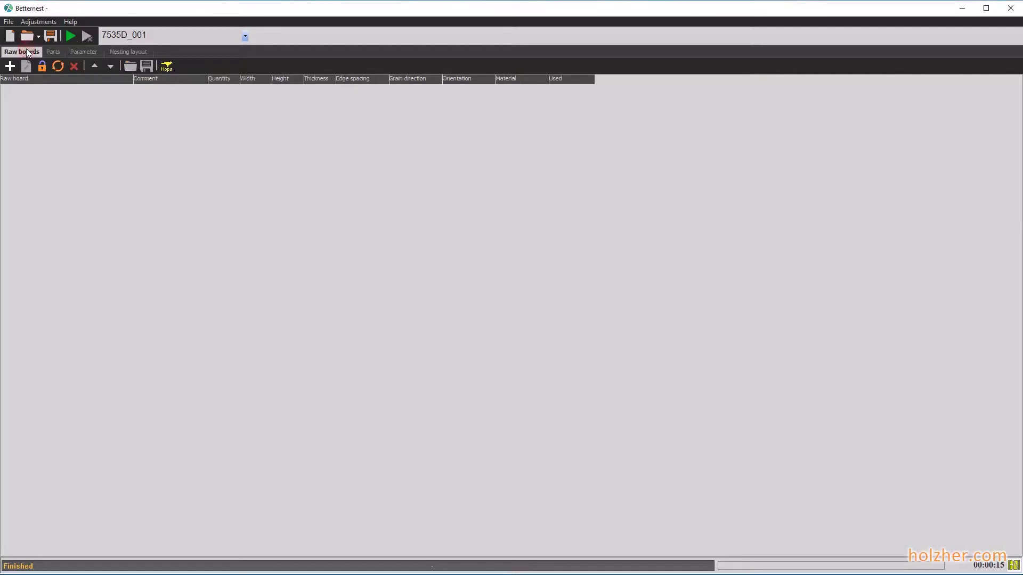
left_click(10, 65)
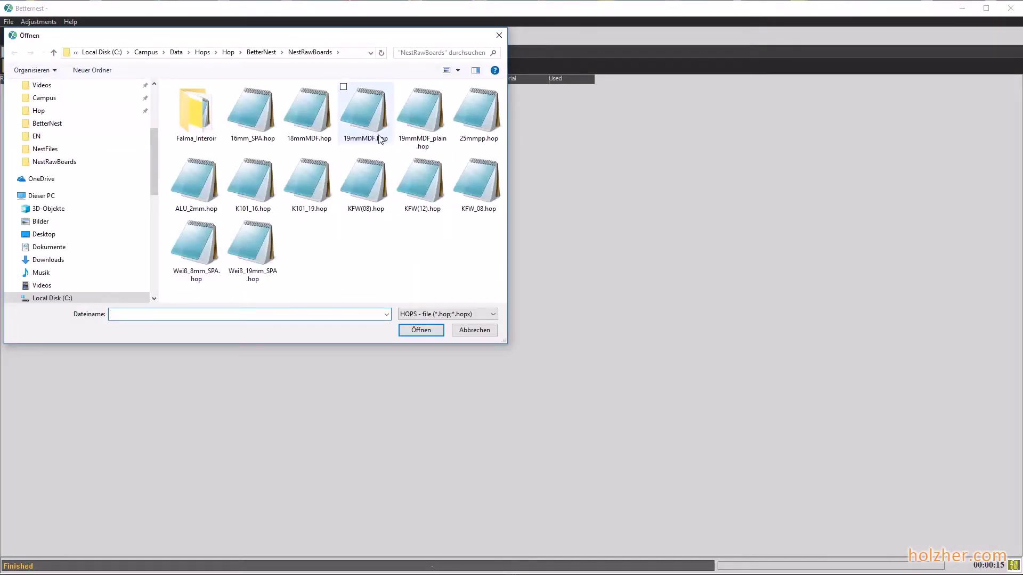
left_click(266, 187)
left_click(298, 187, "ctrl")
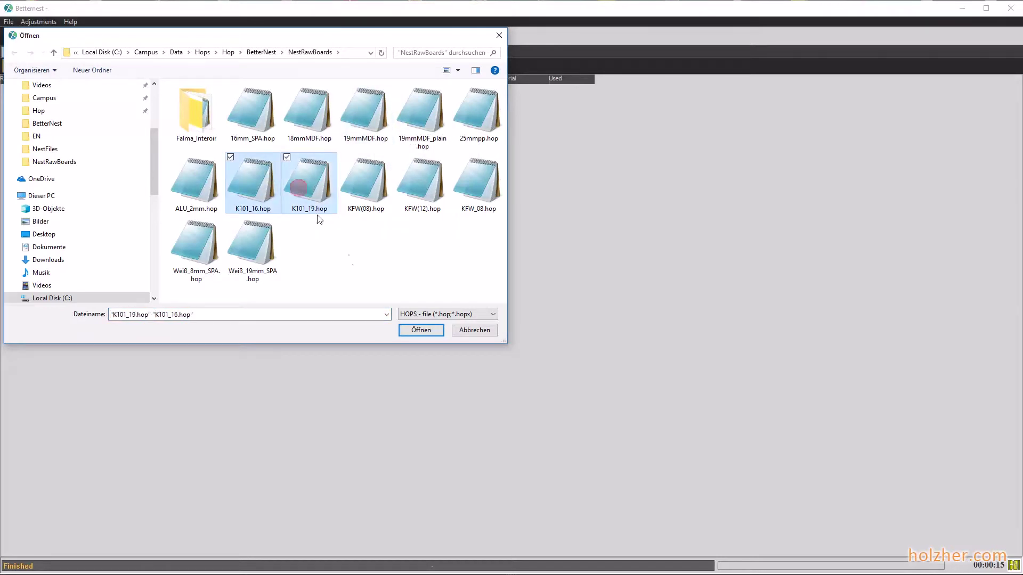
left_click(416, 331)
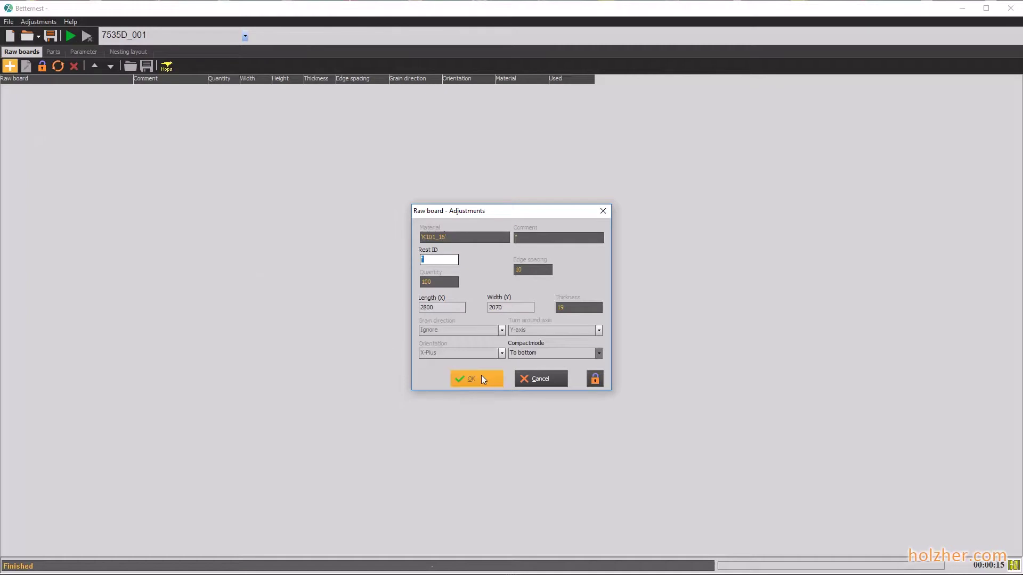
left_click(482, 378)
left_click(482, 378)
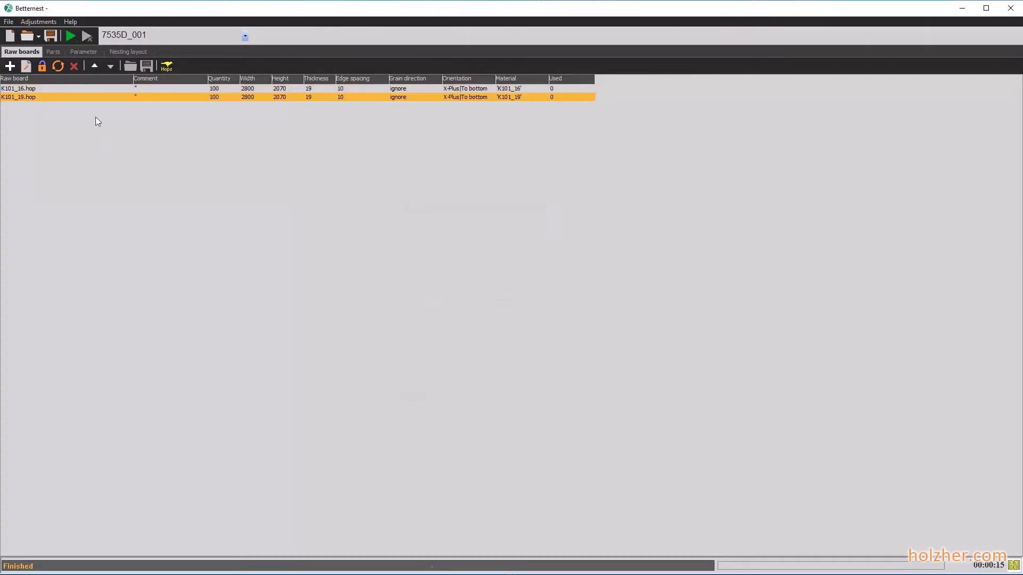
left_click(50, 88)
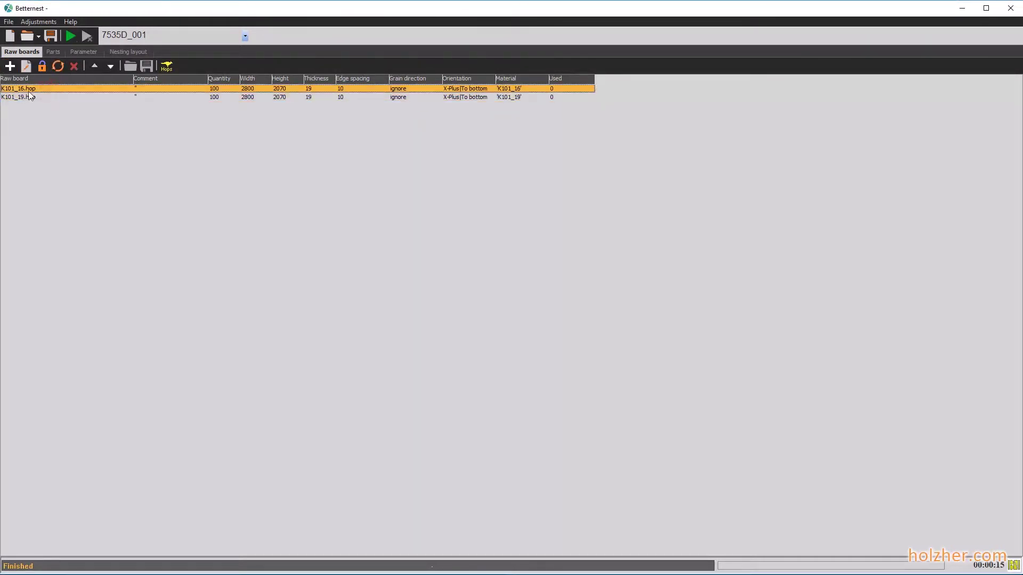
left_click(22, 99)
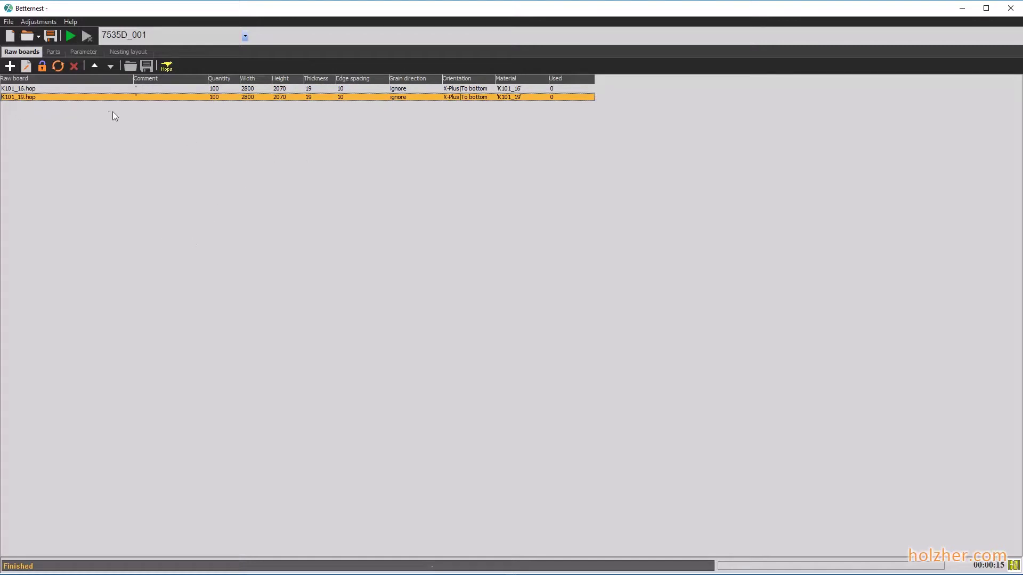
- Add all part files from the Wall_Cabinet_2 K101_19 folder, accepting the default adjustments for all of them
left_click(53, 54)
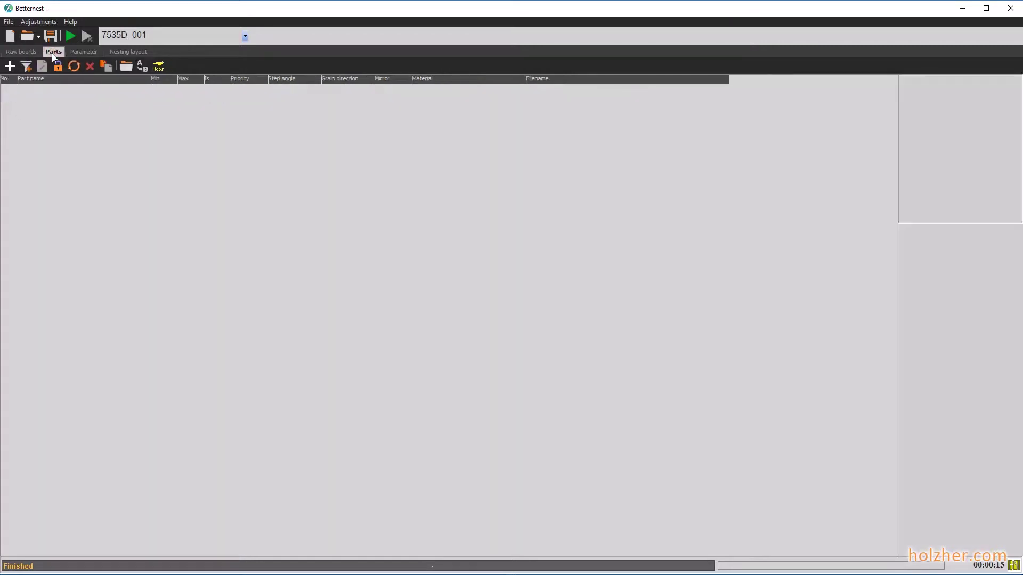
left_click(15, 68)
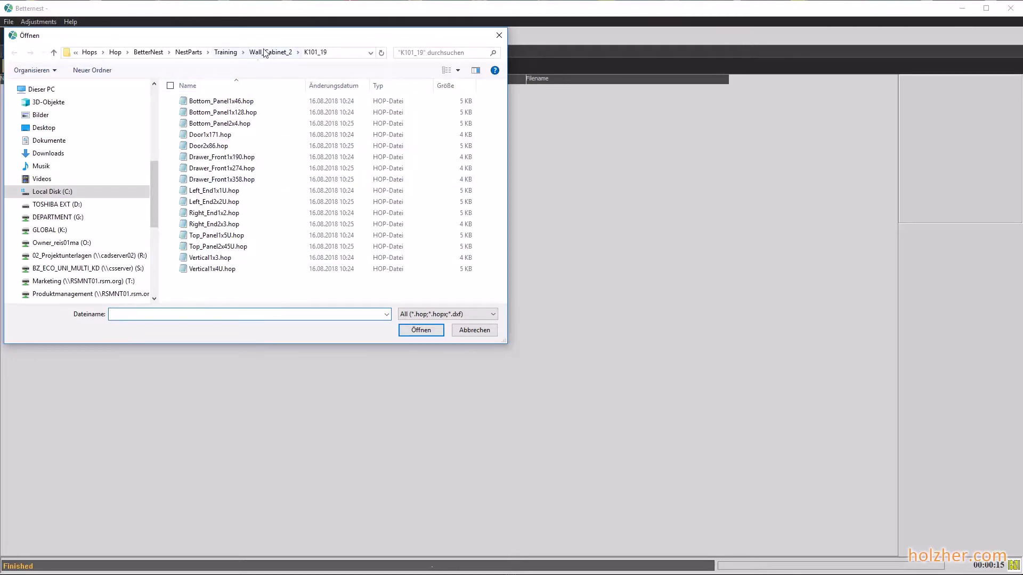
left_click(231, 101)
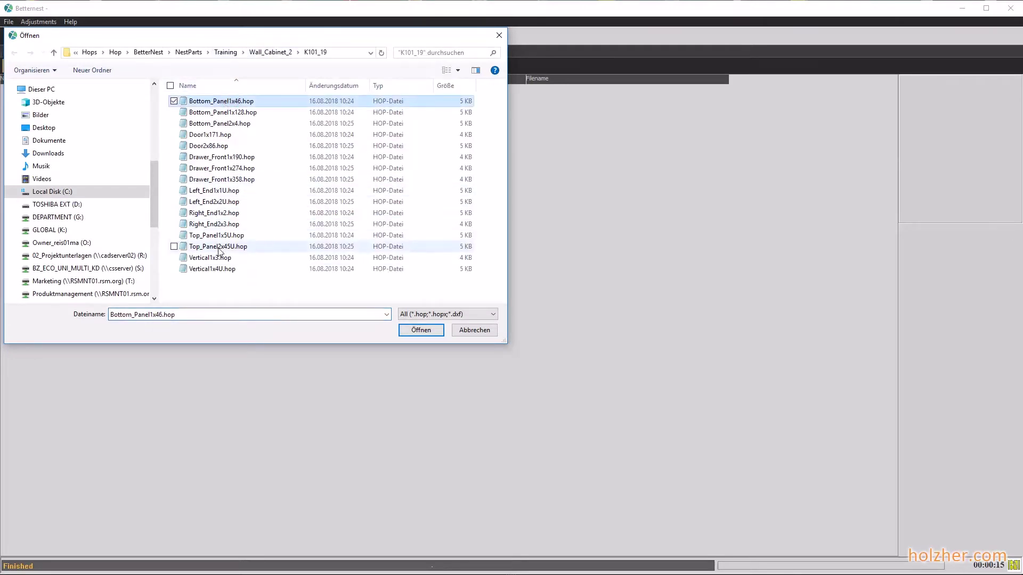
left_click(219, 268, "shift")
left_click(421, 331)
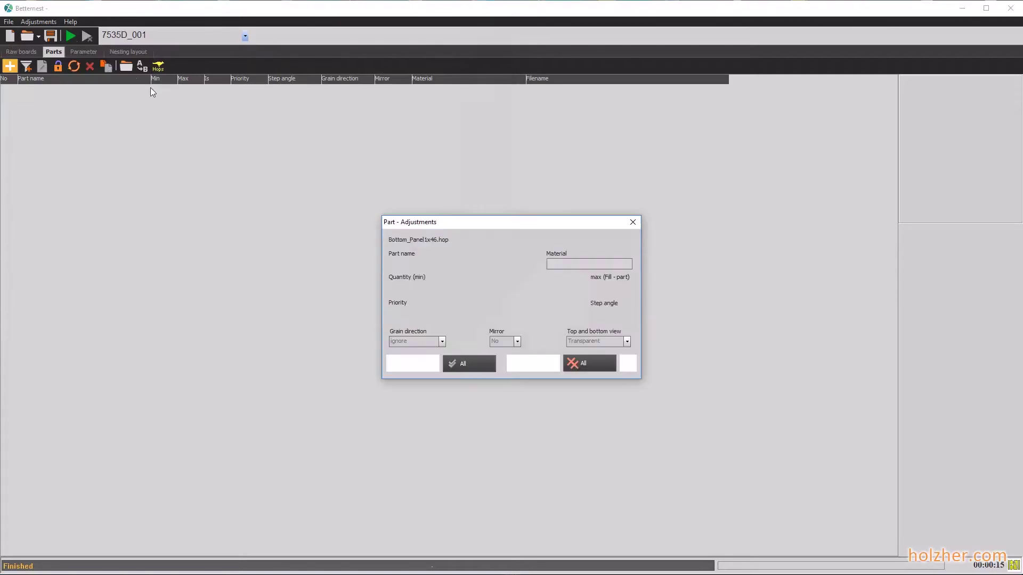
left_click(475, 363)
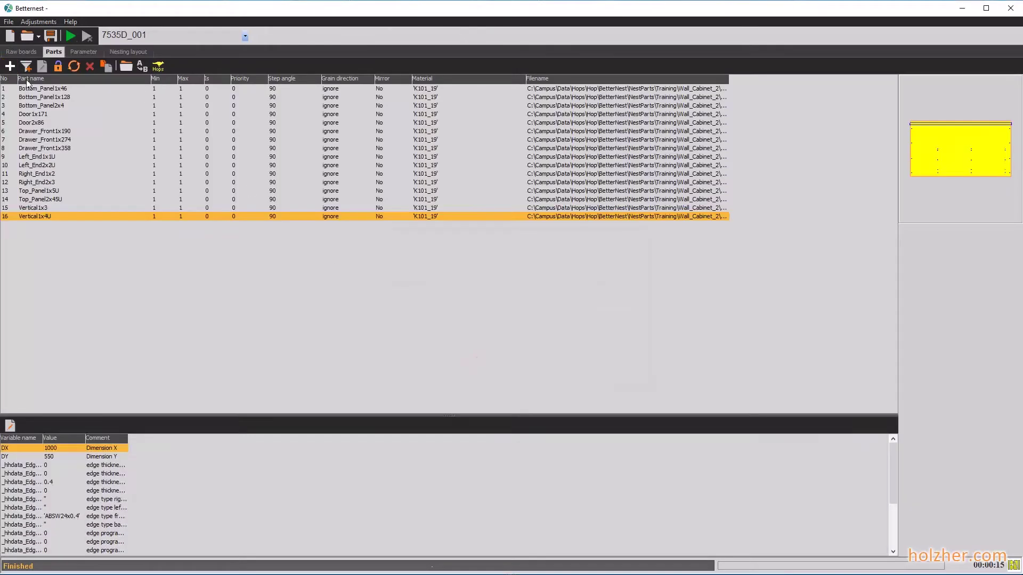
- Add all DrawerBox part files from the Wall_Cabinet_2 K101_16 folder, accepting the default adjustments for all of them
left_click(10, 68)
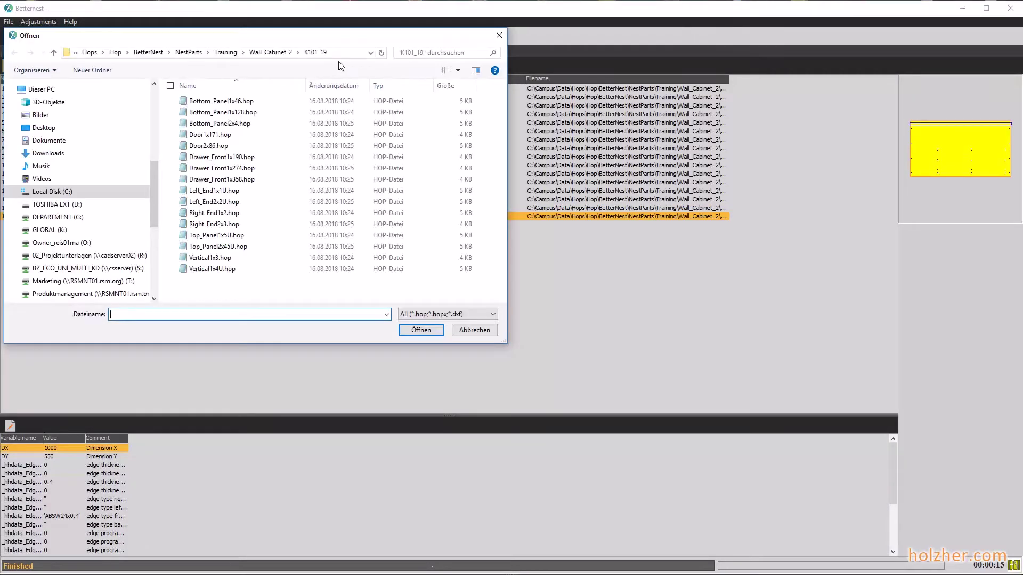
left_click(273, 52)
double_click(226, 113)
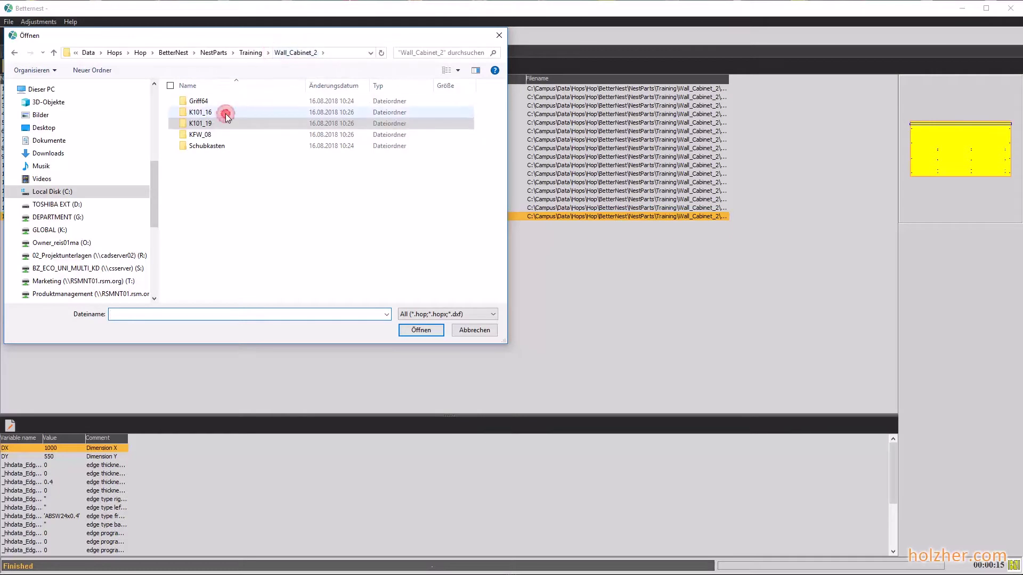
left_click(212, 102)
left_click(221, 146, "shift")
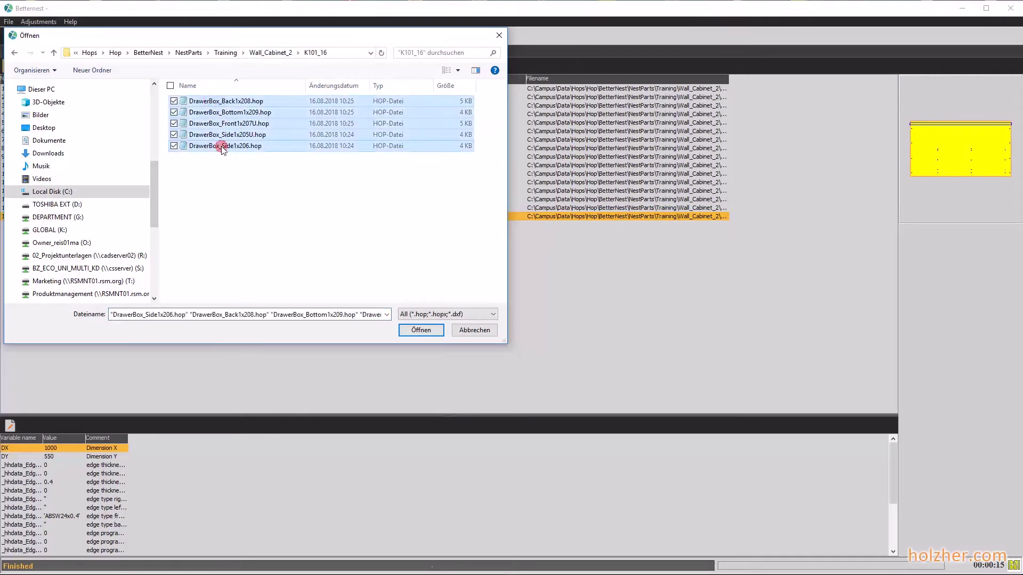
left_click(421, 331)
left_click(487, 361)
- Go through the parts list and examine each part's preview and dimensions
left_click(63, 235)
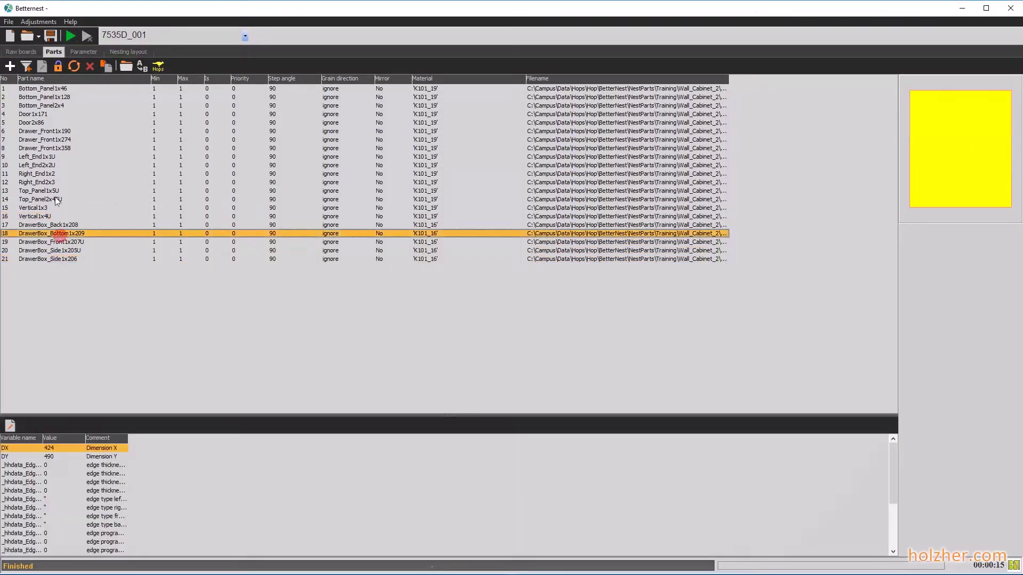
left_click(58, 89)
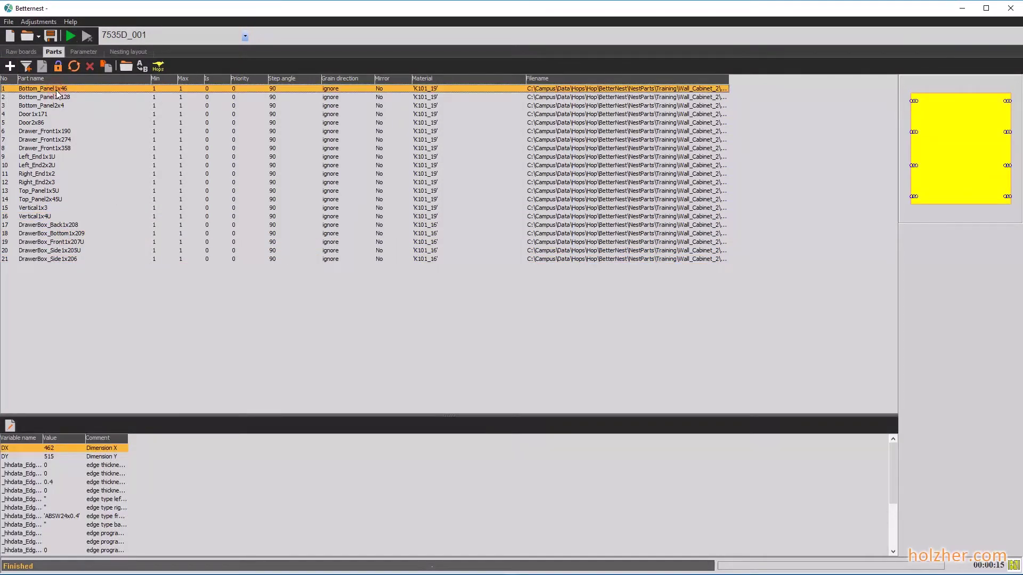
key("Down")
key("Down")
key("Down")
key("Down")
key("Down")
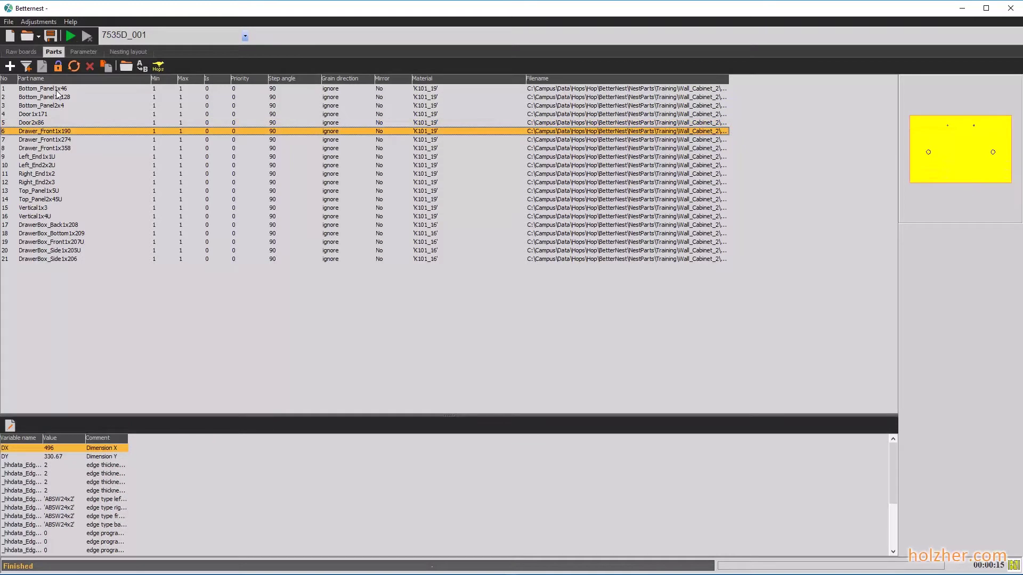
key("Down")
key("Down")
key("Down")
key("Down")
key("Down")
key("Down")
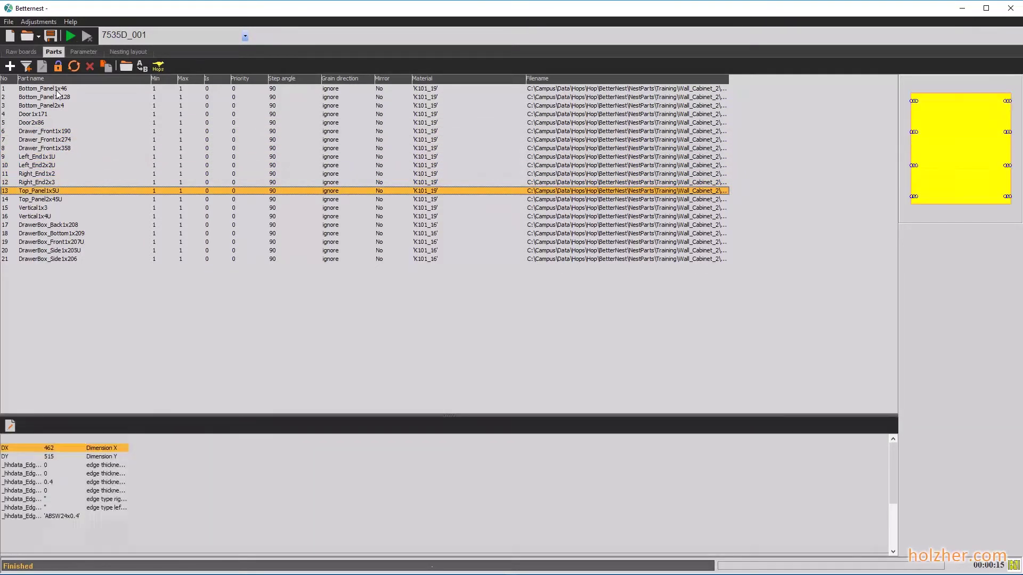
key("Down")
key("Down")
key("Down")
key("Down")
key("Down")
key("Down")
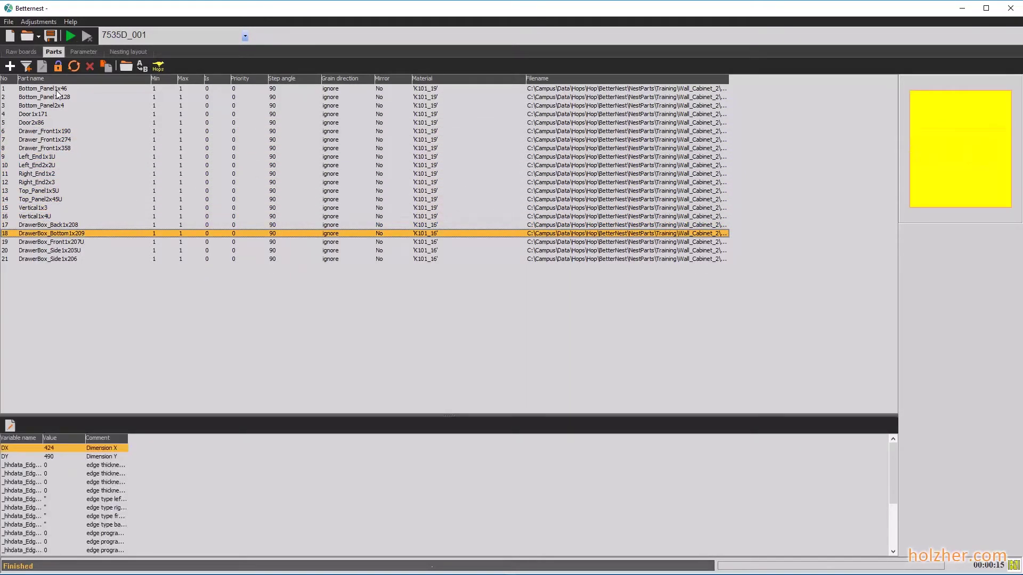
key("Down")
key("Down")
key("Down")
key("Up")
key("Up")
key("Up")
key("Up")
key("Up")
key("Up")
key("Up")
key("Up")
key("Up")
key("Up")
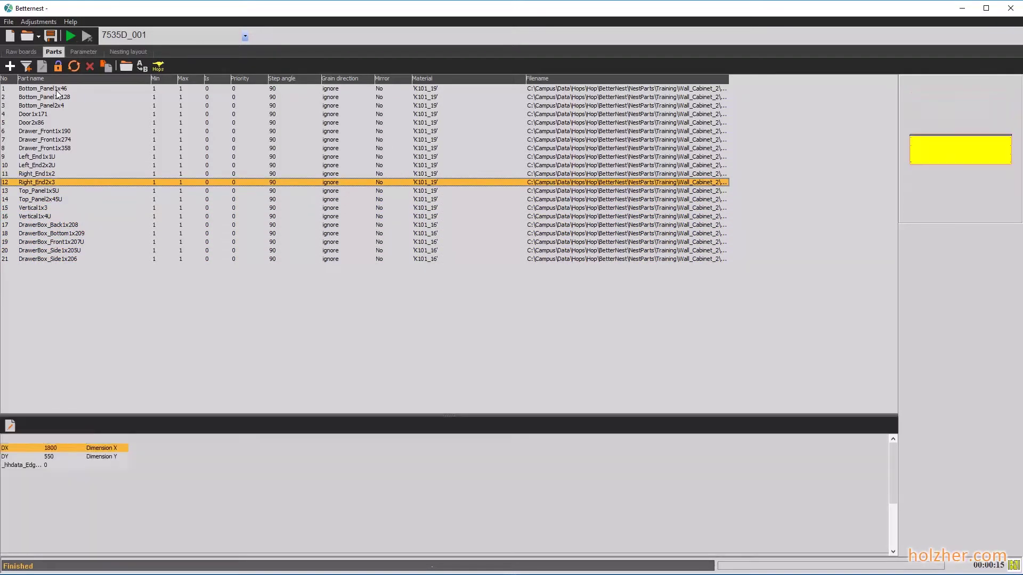
key("Down")
key("Down")
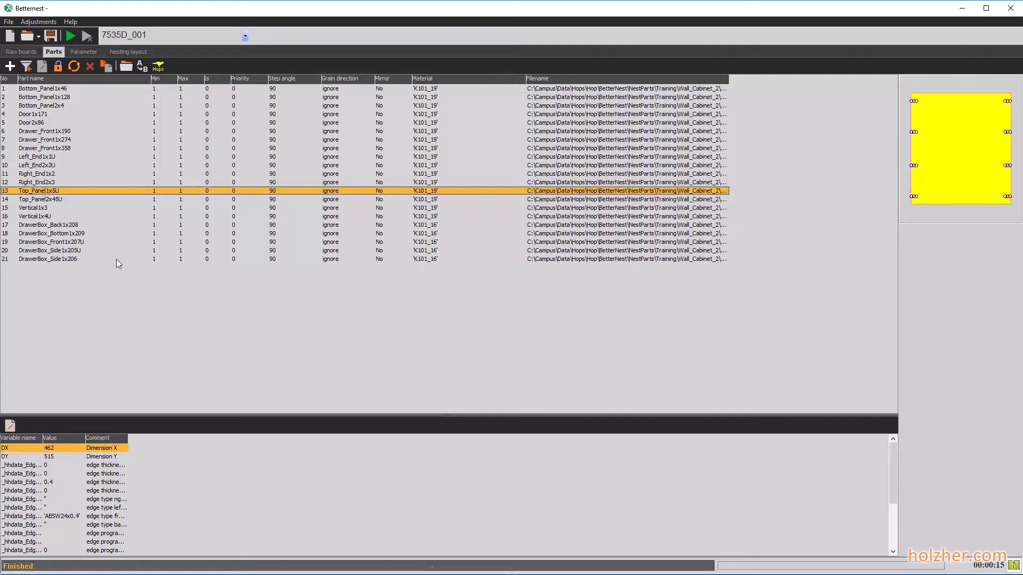
- Run the nesting and save it as Wallcabinet.nst in the NestFiles folder, replacing the existing file
left_click(70, 39)
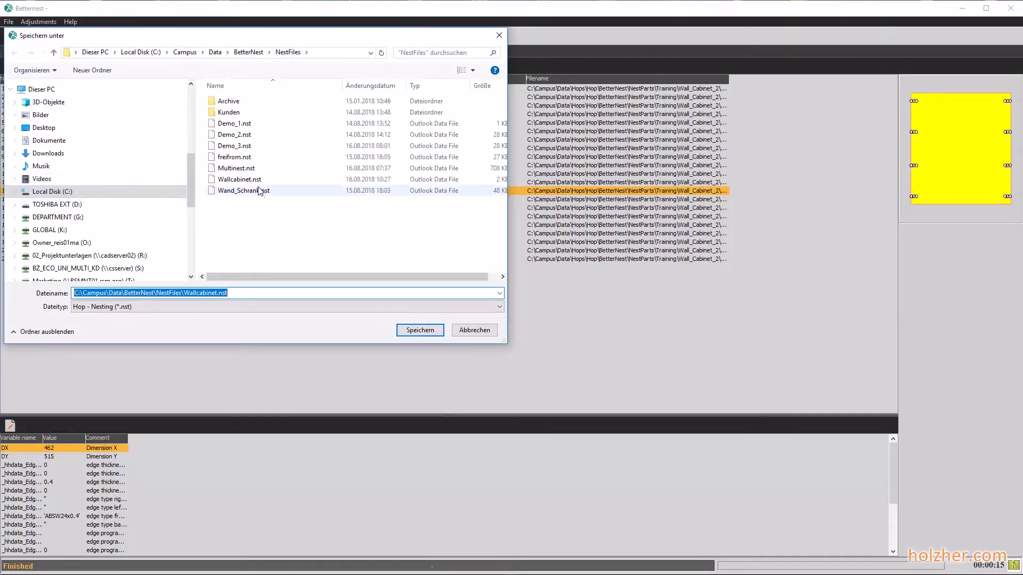
left_click(245, 180)
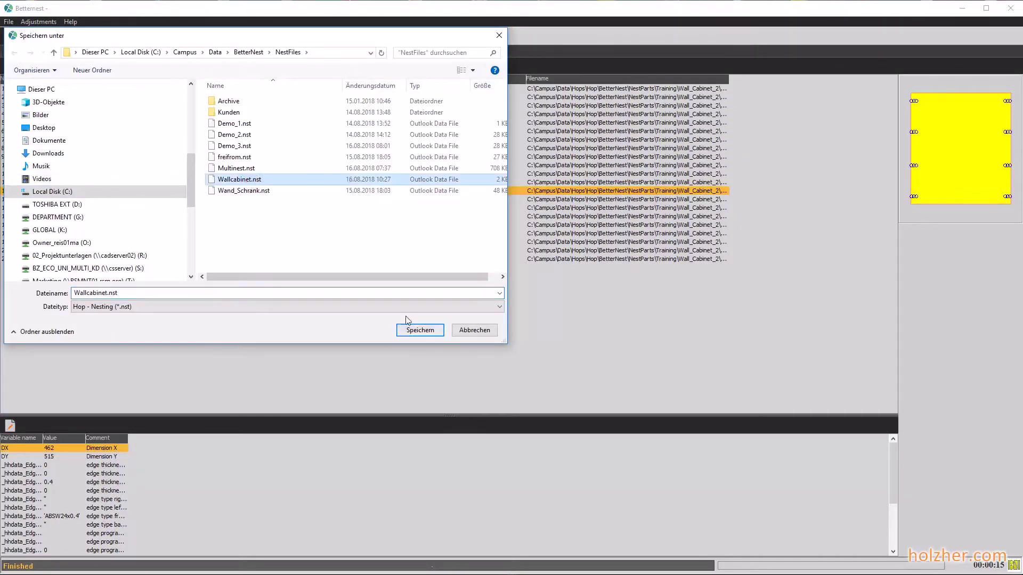
left_click(411, 331)
left_click(535, 307)
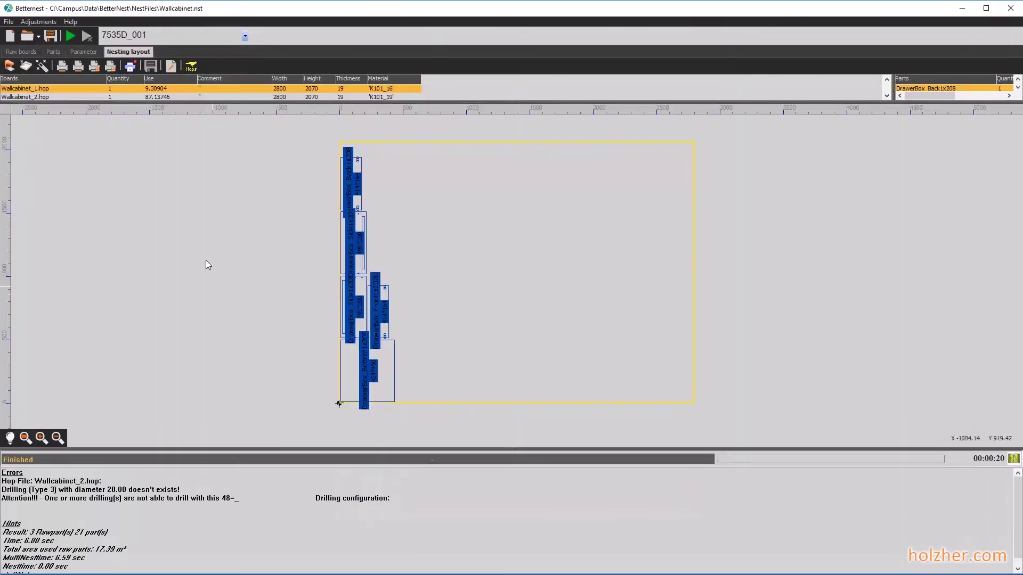
- Enlarge the nested boards list and examine the layout of the Wallcabinet_1.hop board
left_click_drag(238, 101, 240, 190)
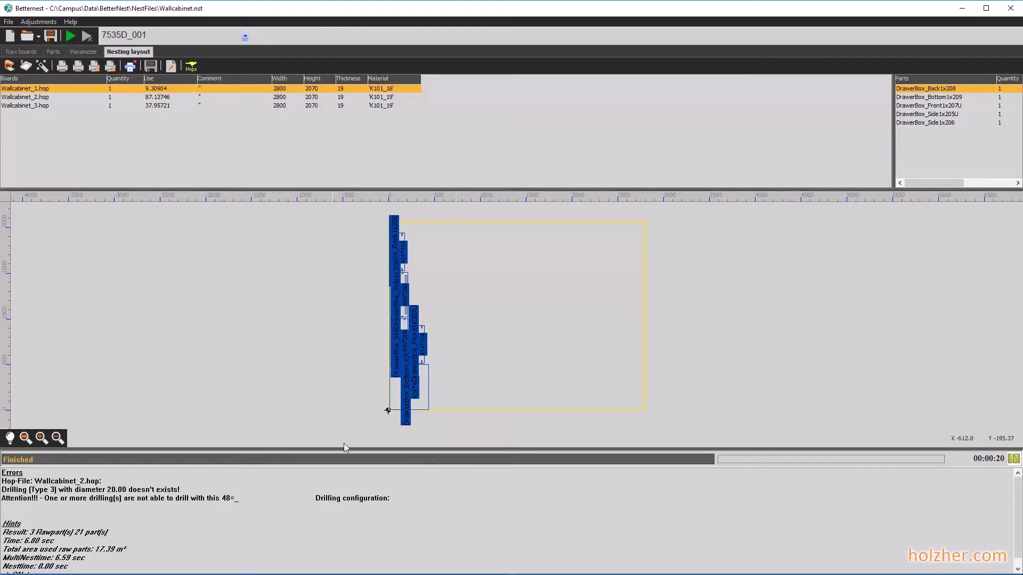
scroll(405, 383, "up", 2)
scroll(405, 392, "up", 1)
scroll(405, 393, "down", 3)
left_click(518, 334)
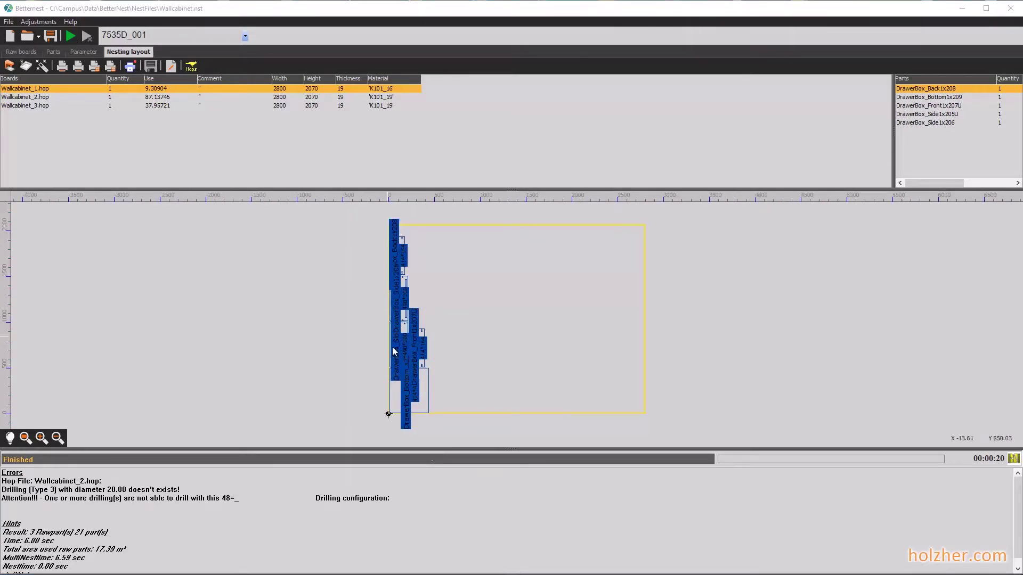
scroll(400, 368, "up", 1)
scroll(398, 395, "down", 1)
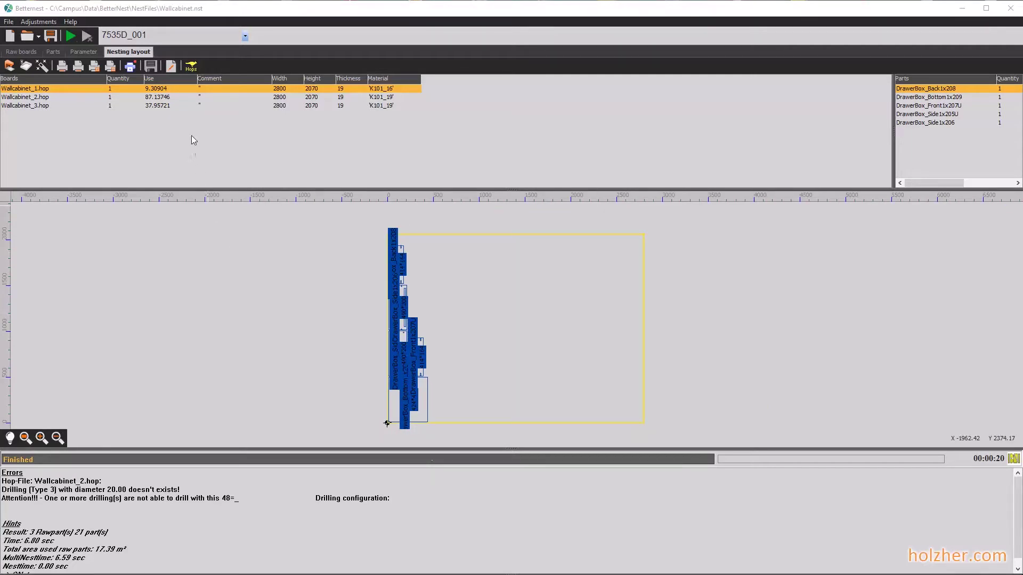
- Compare the layouts of the Wallcabinet_2.hop and Wallcabinet_3.hop boards, examining the part arrangement on Wallcabinet_2.hop up close
left_click(38, 98)
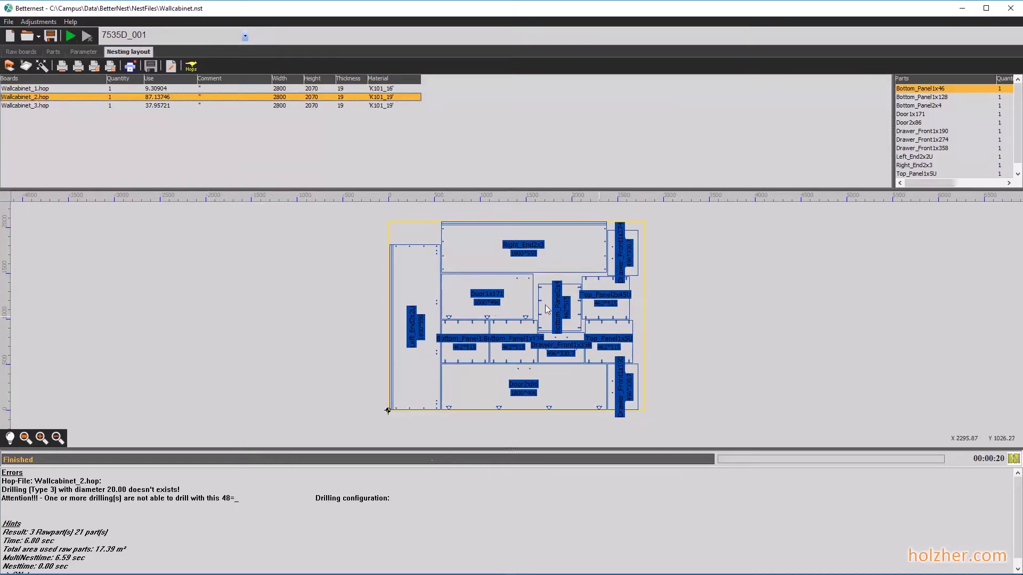
left_click(150, 106)
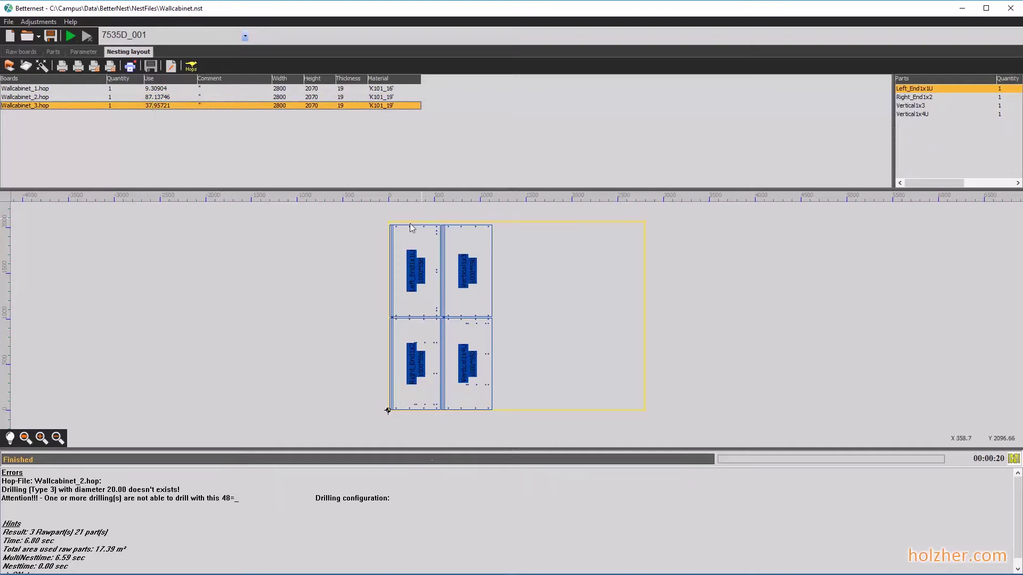
left_click(152, 98)
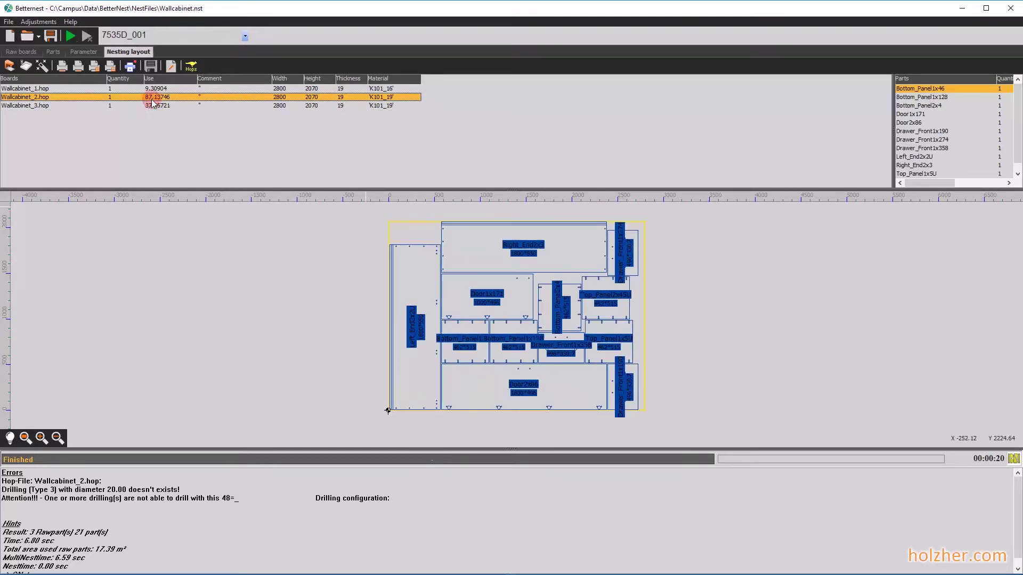
scroll(578, 344, "up", 3)
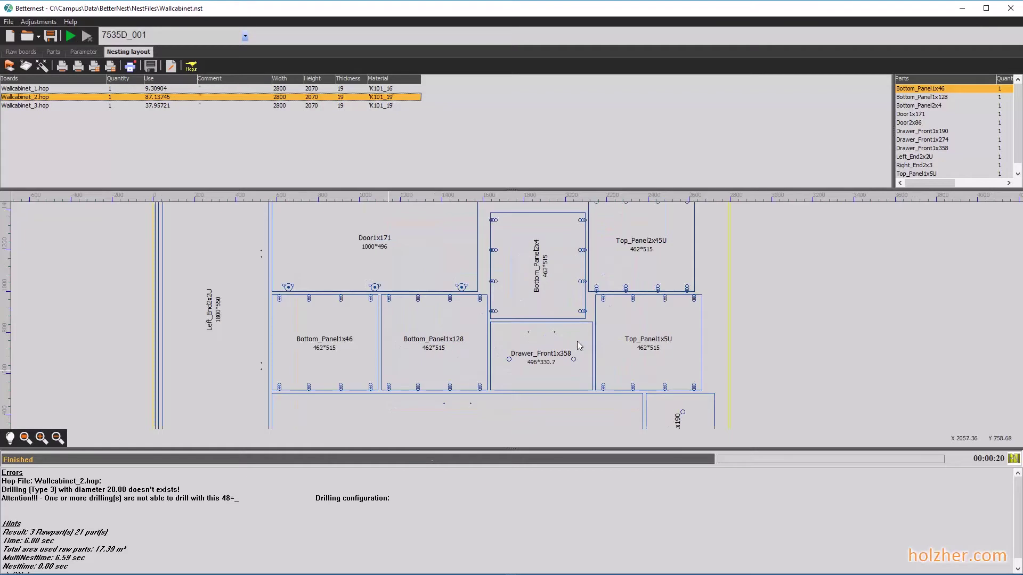
scroll(577, 341, "down", 3)
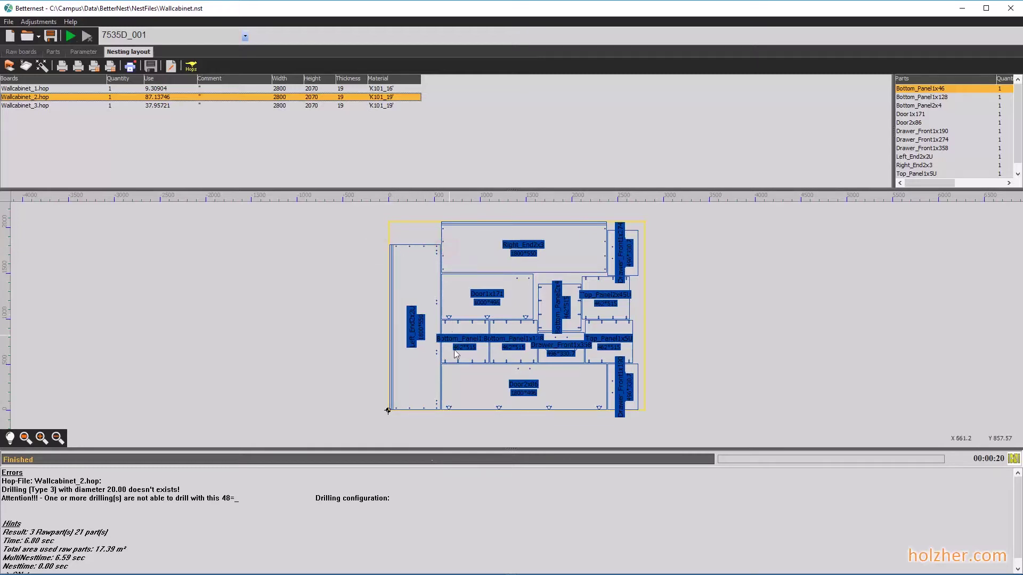
left_click(455, 413)
left_click(385, 414)
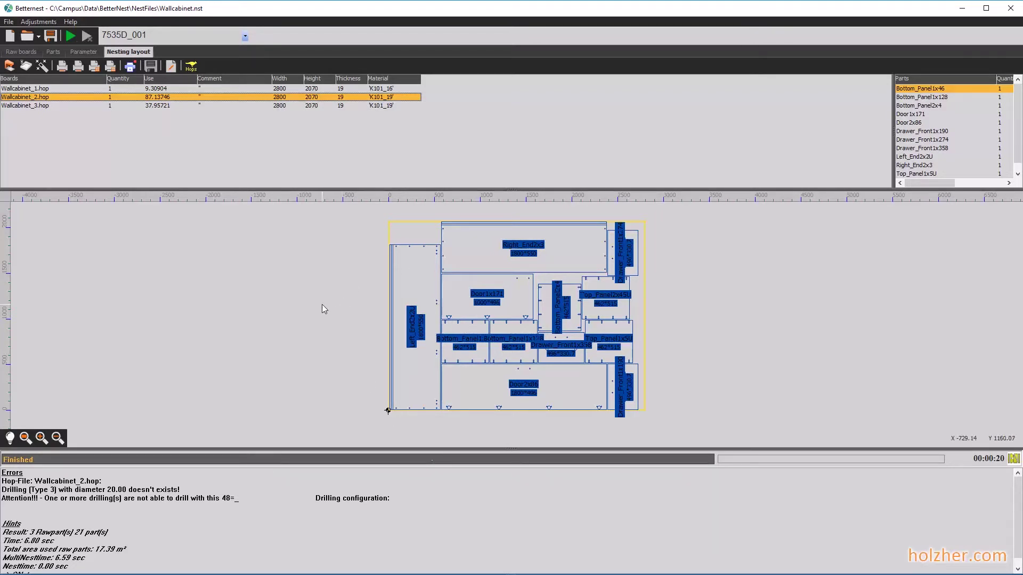
- Start a new, empty nesting project
left_click(11, 36)
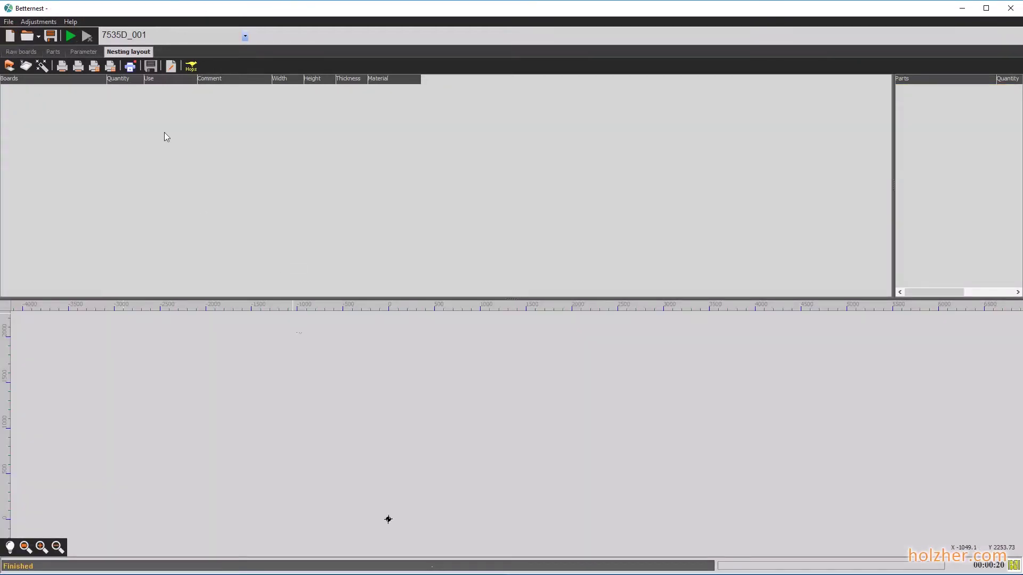
- Add the 19mmMDF.hop raw board to the project with a quantity of 5
left_click(12, 53)
left_click(10, 65)
left_click(379, 127)
left_click(431, 336)
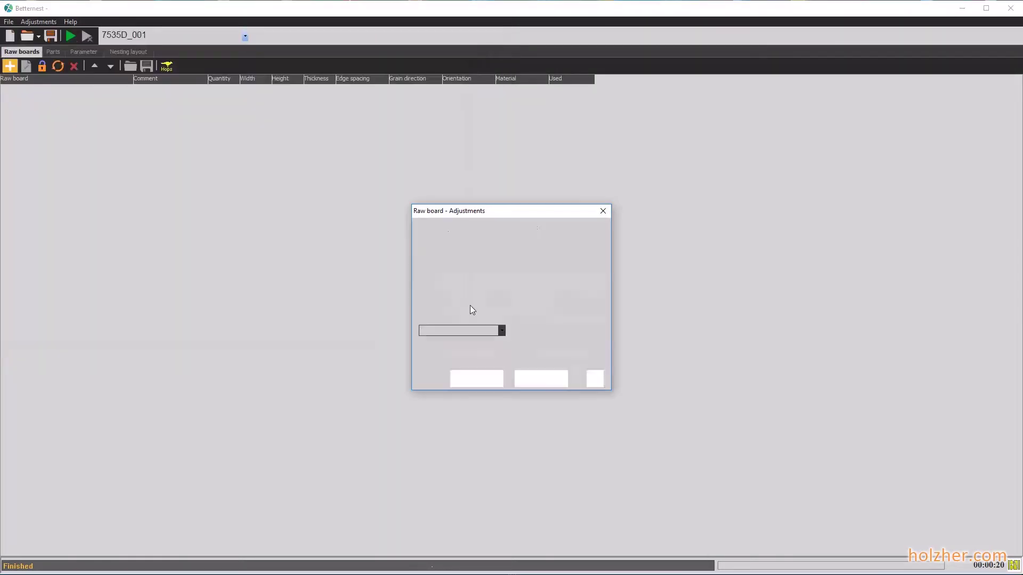
double_click(449, 280)
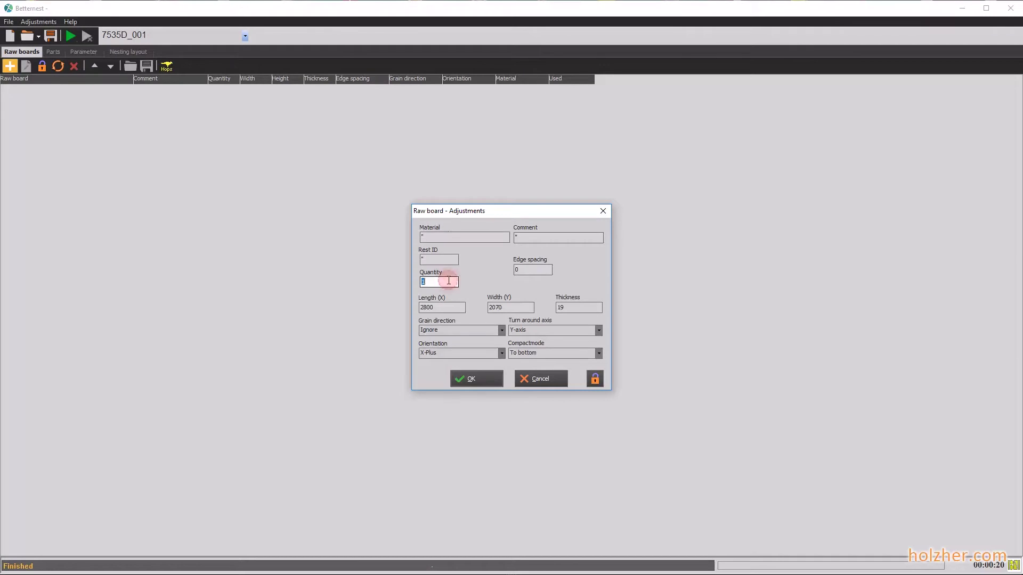
type("5")
key("Return")
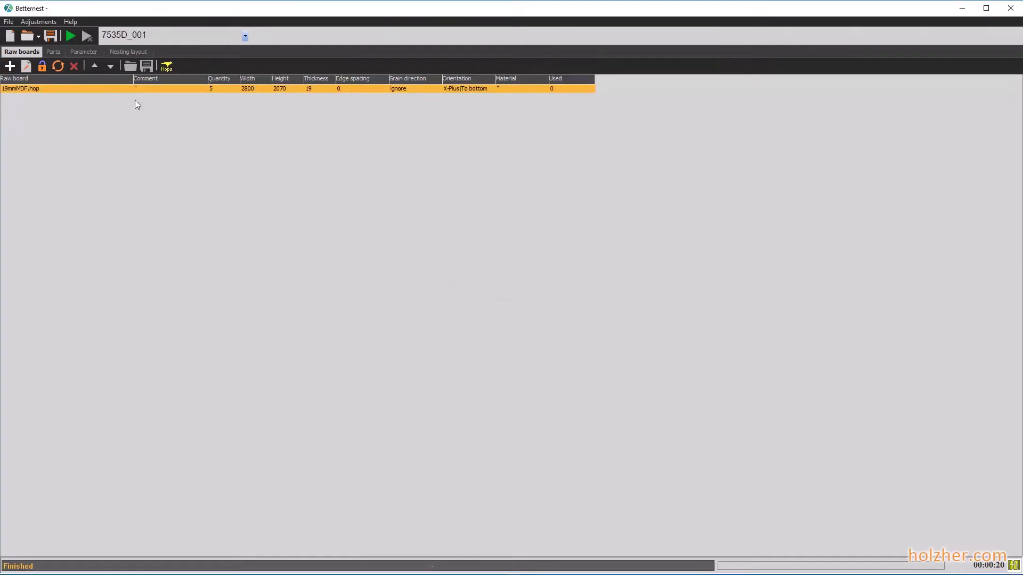
- Add all HOP files from 000040.hop to 003459.hop in the Training\Freifrom folder as parts, keeping the default part settings
left_click(53, 52)
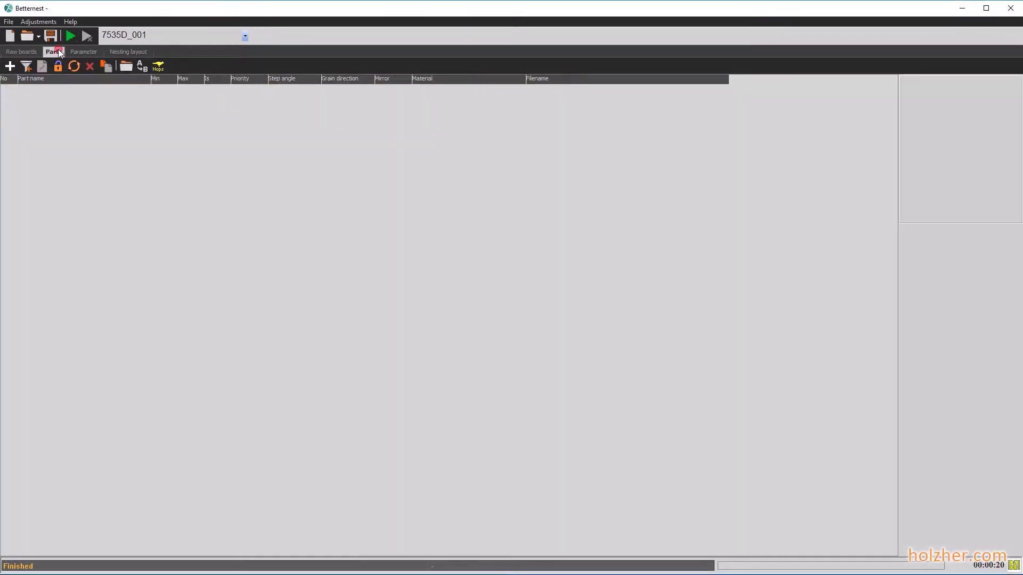
left_click(11, 66)
left_click(226, 53)
double_click(201, 107)
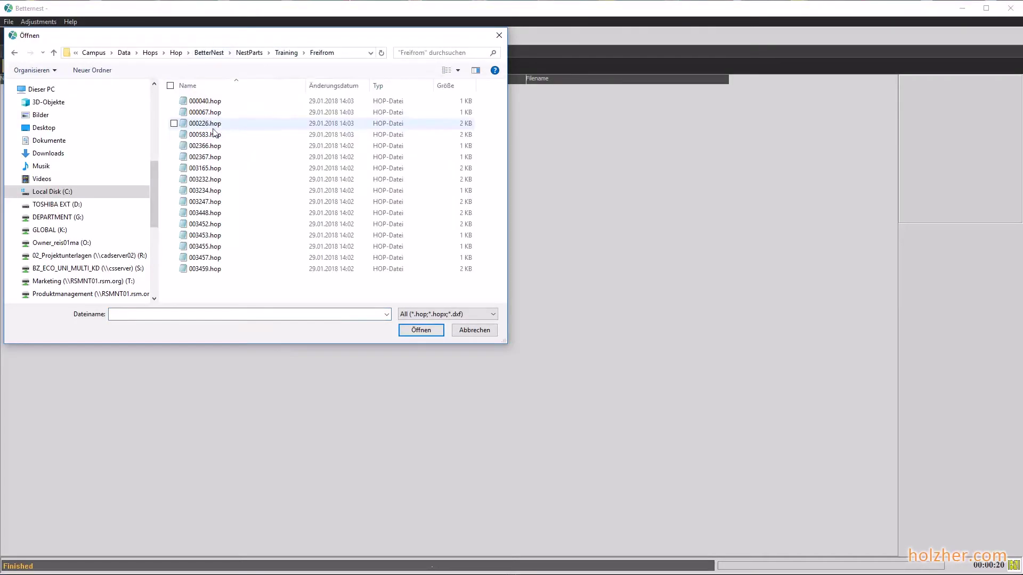
left_click(207, 101)
left_click(209, 269, "shift")
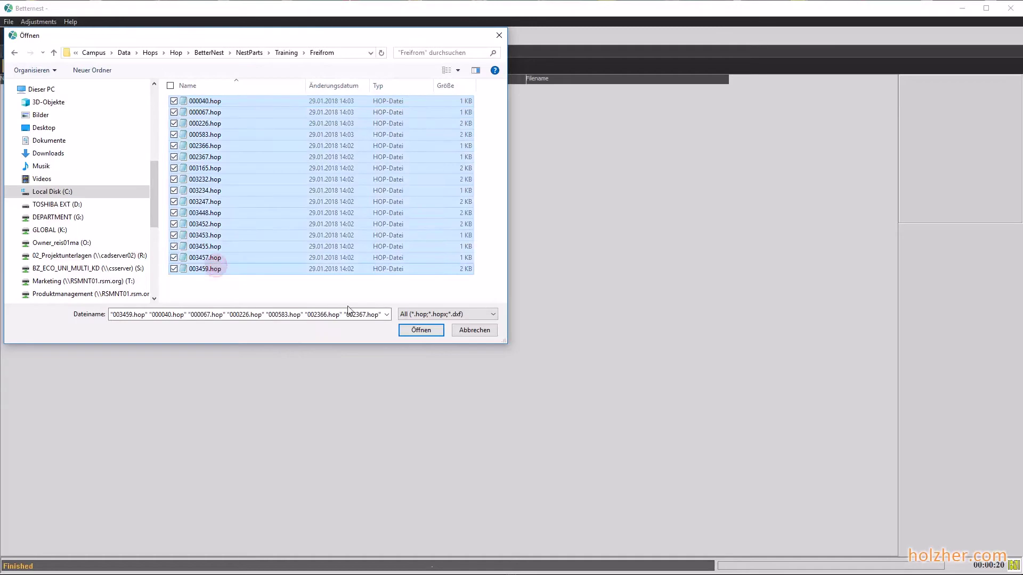
left_click(437, 331)
left_click(459, 363)
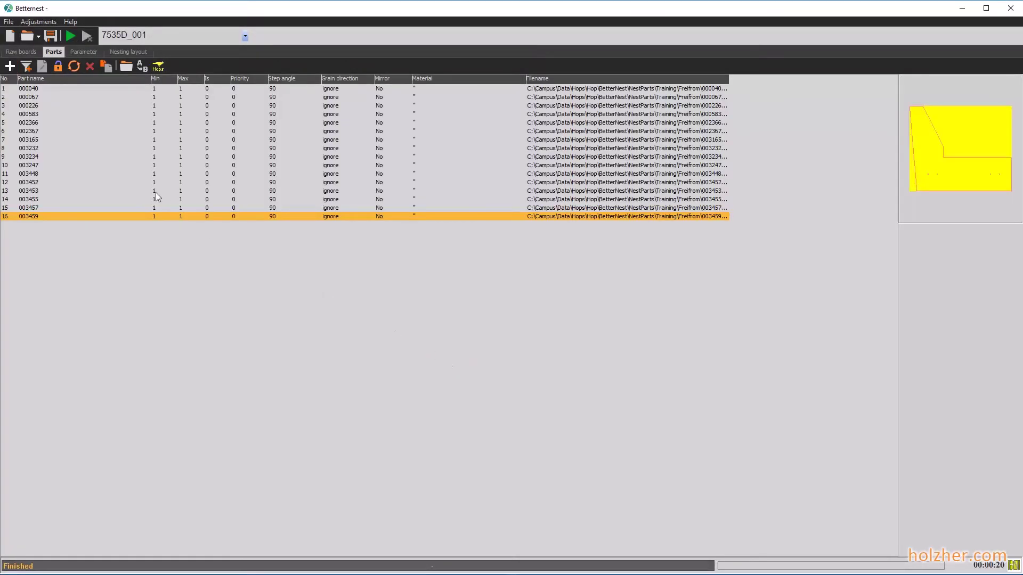
- Examine the preview shapes of several free-form parts in the parts list, including 003453, 003452, 000583, 000226 and 002367
left_click(133, 191)
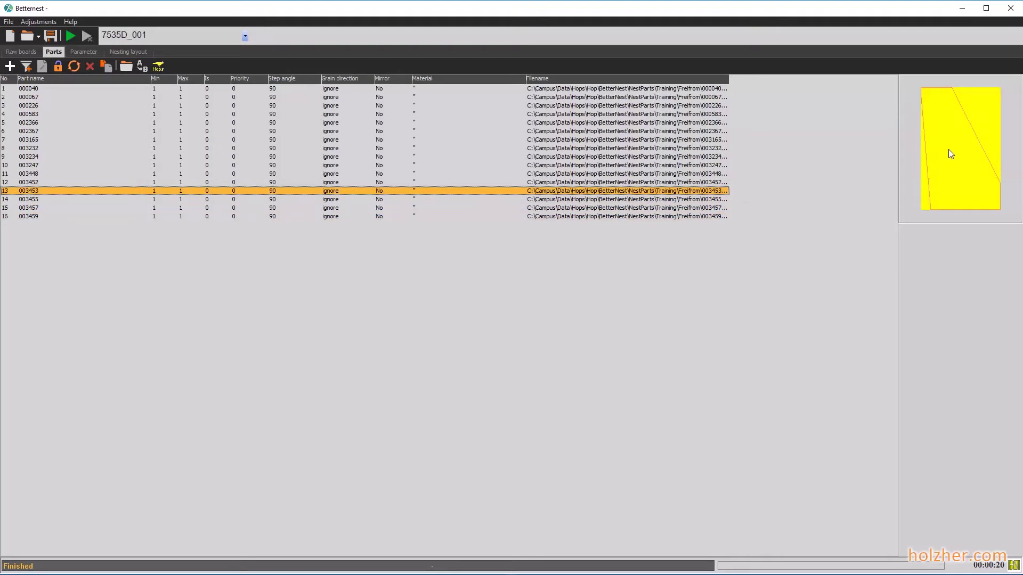
left_click(363, 184)
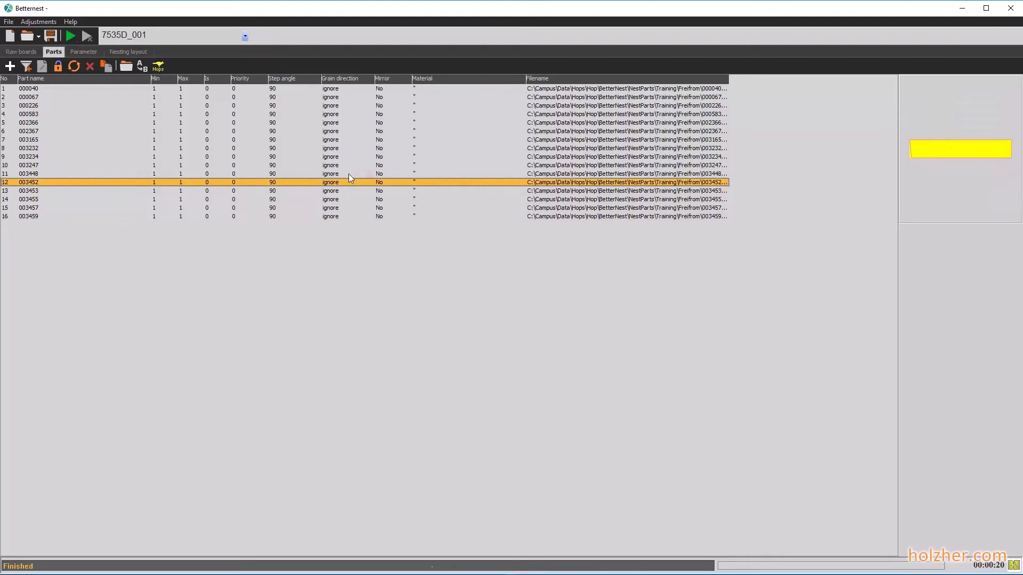
left_click(349, 162)
left_click(344, 146)
left_click(343, 139)
left_click(342, 130)
left_click(343, 113)
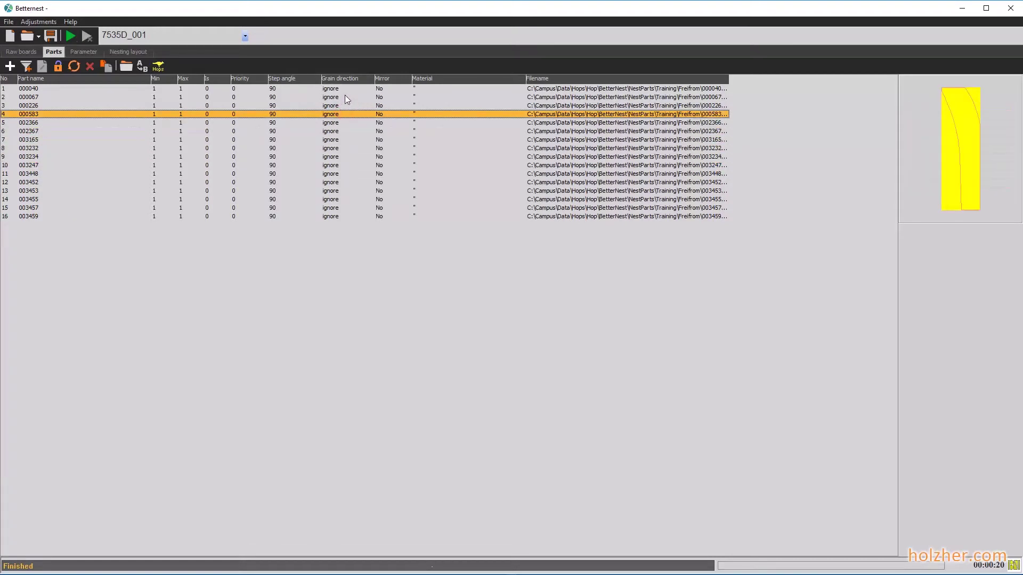
left_click(345, 97)
left_click(344, 89)
left_click(343, 106)
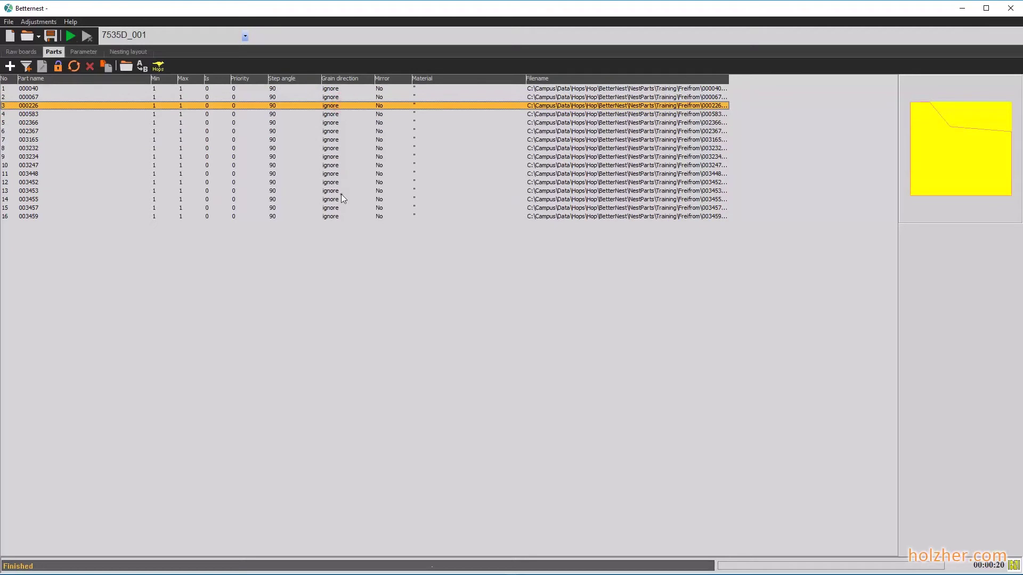
left_click(342, 191)
left_click(341, 156)
left_click(341, 131)
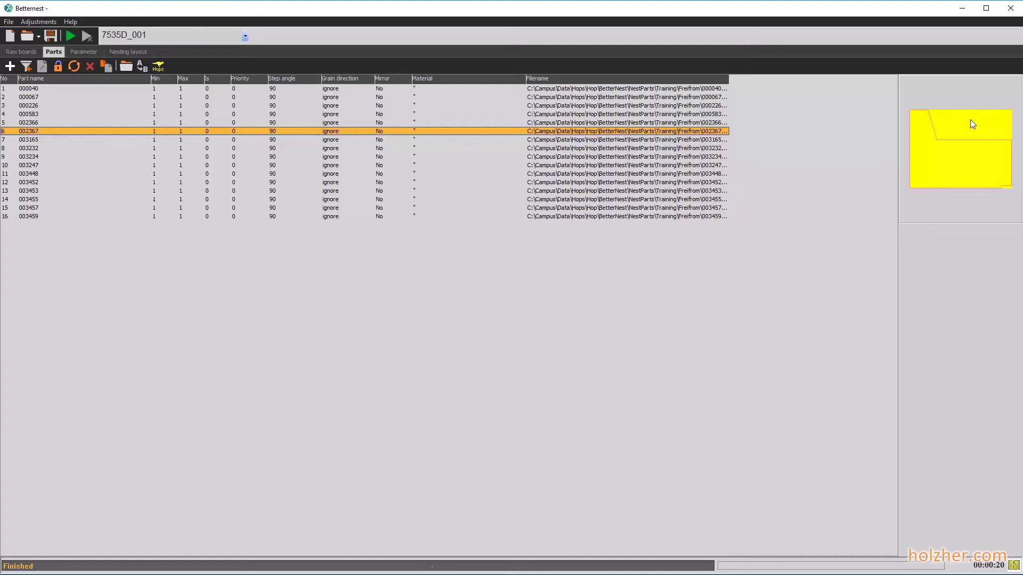
- Run the nesting, save it as freefrom in the NestFiles folder, and enlarge the layout drawing area
left_click(72, 36)
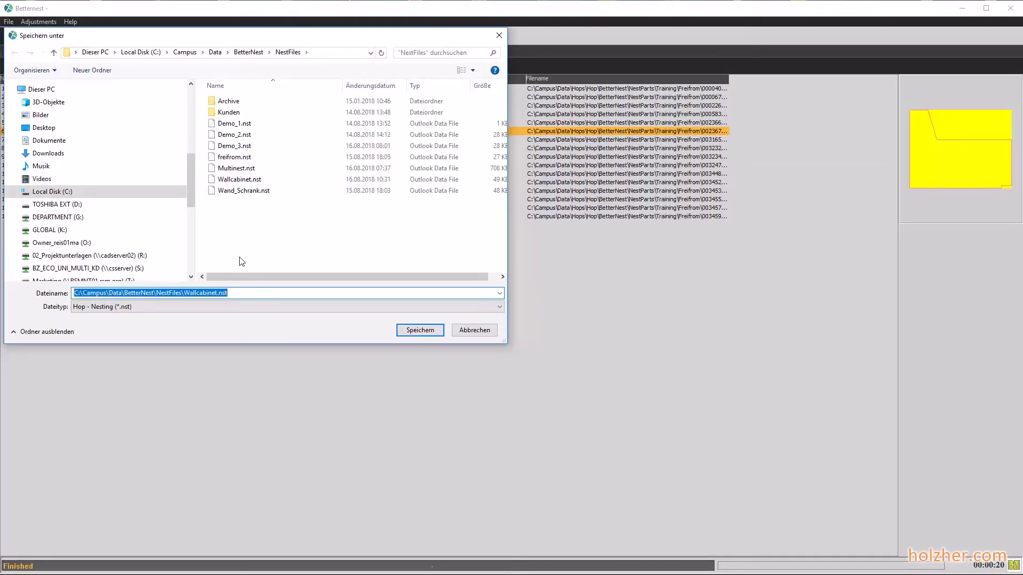
type("freefrom")
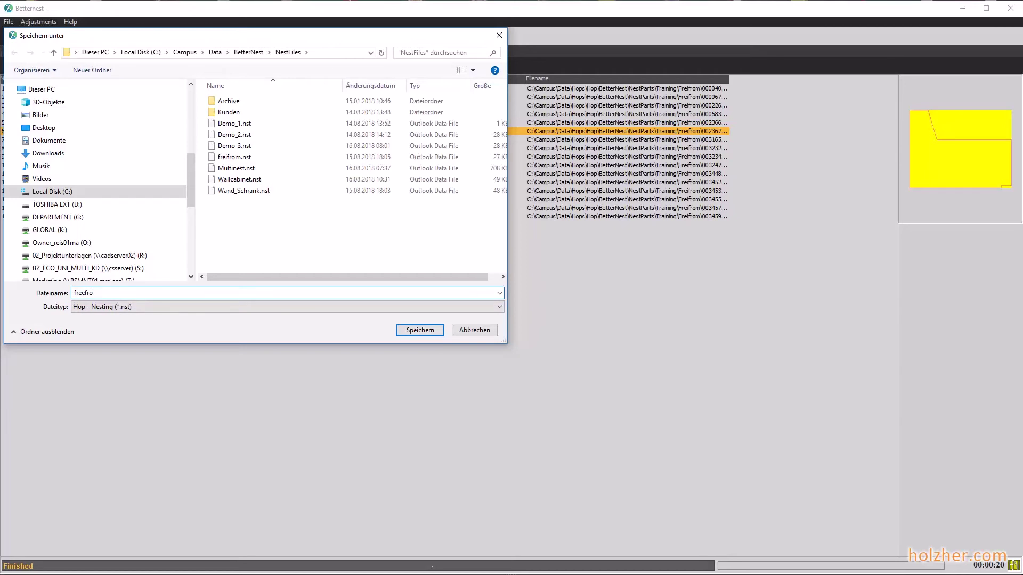
key("Return")
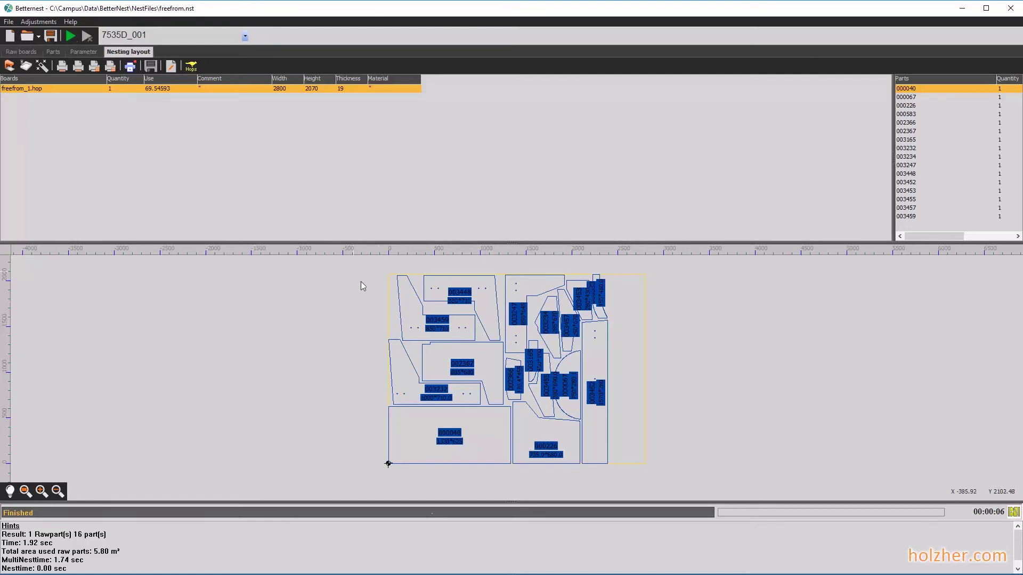
left_click_drag(490, 244, 495, 121)
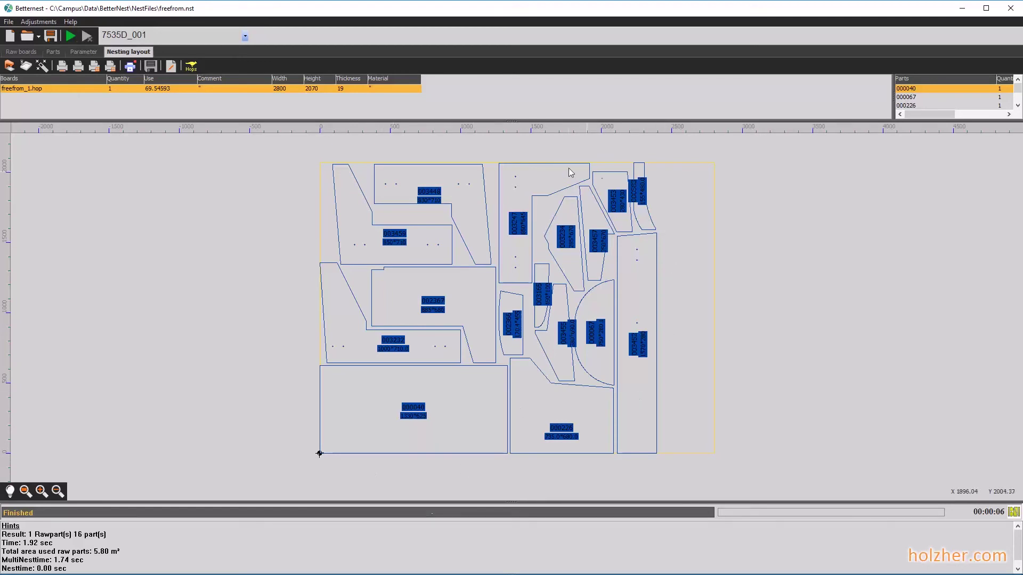
- Open the nested freefrom_1.hop board in HOPS, examine it in the 3D view, and return to Betternest
left_click(192, 66)
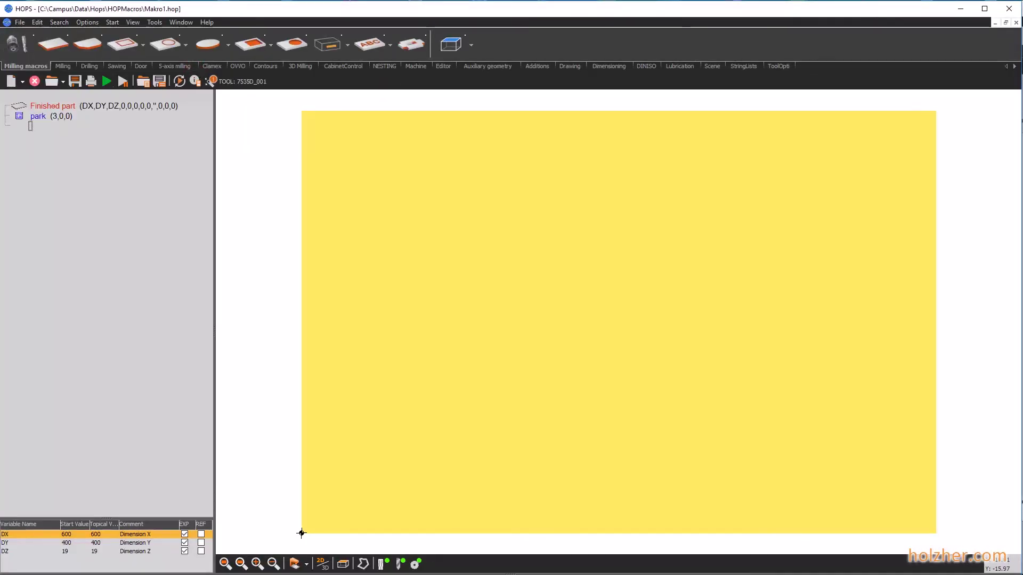
left_click(255, 535)
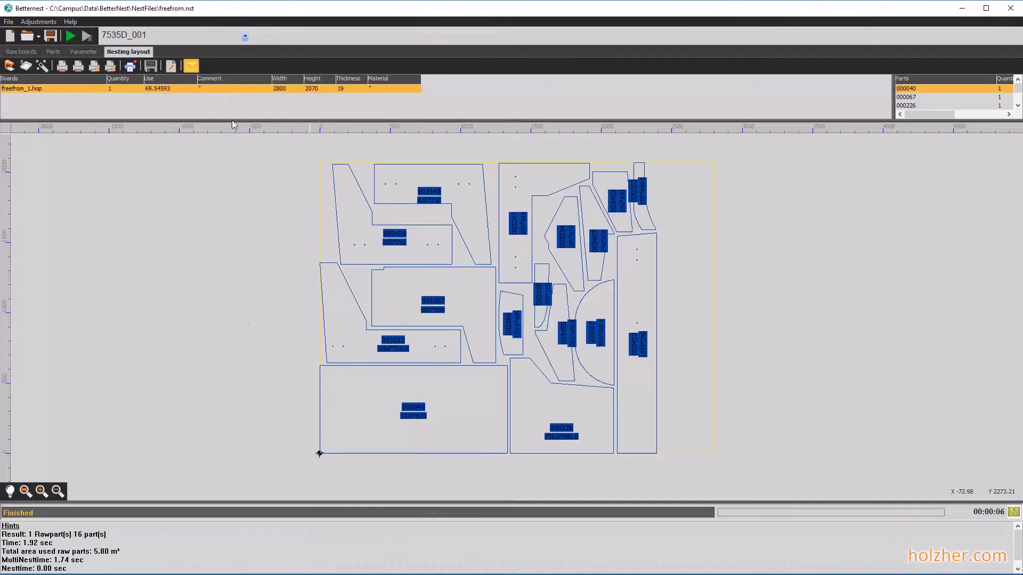
left_click(193, 66)
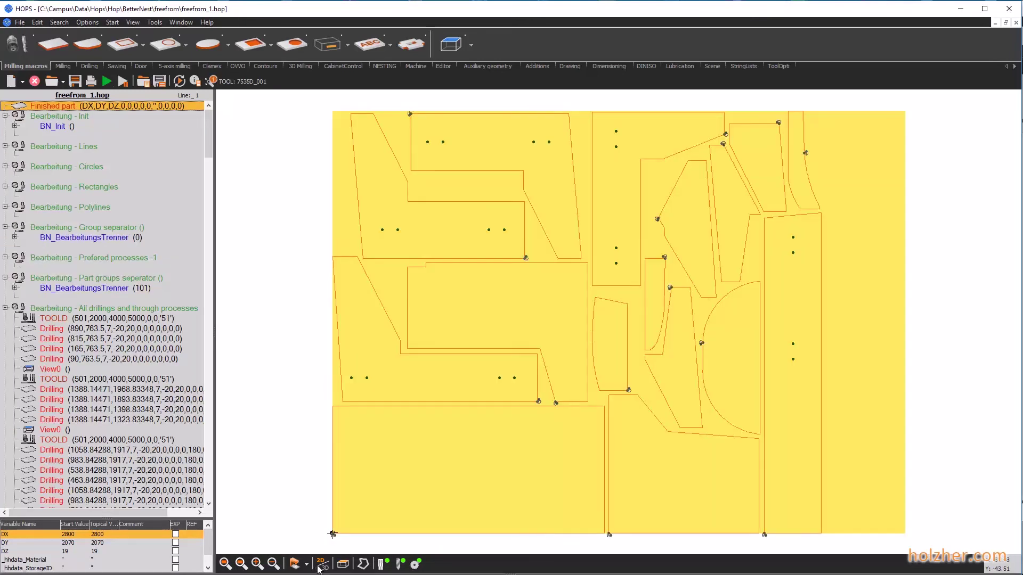
left_click(322, 566)
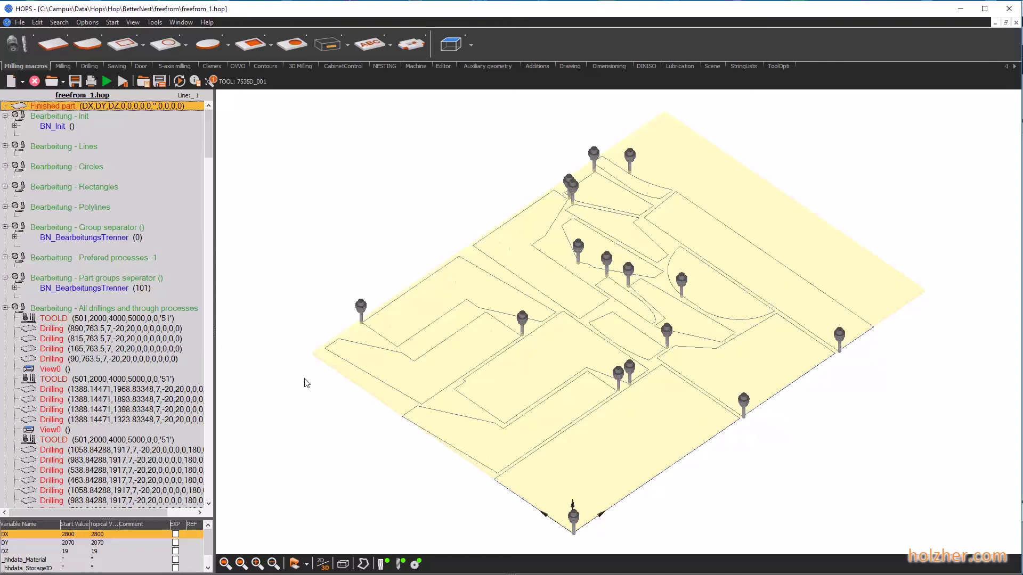
left_click(256, 574)
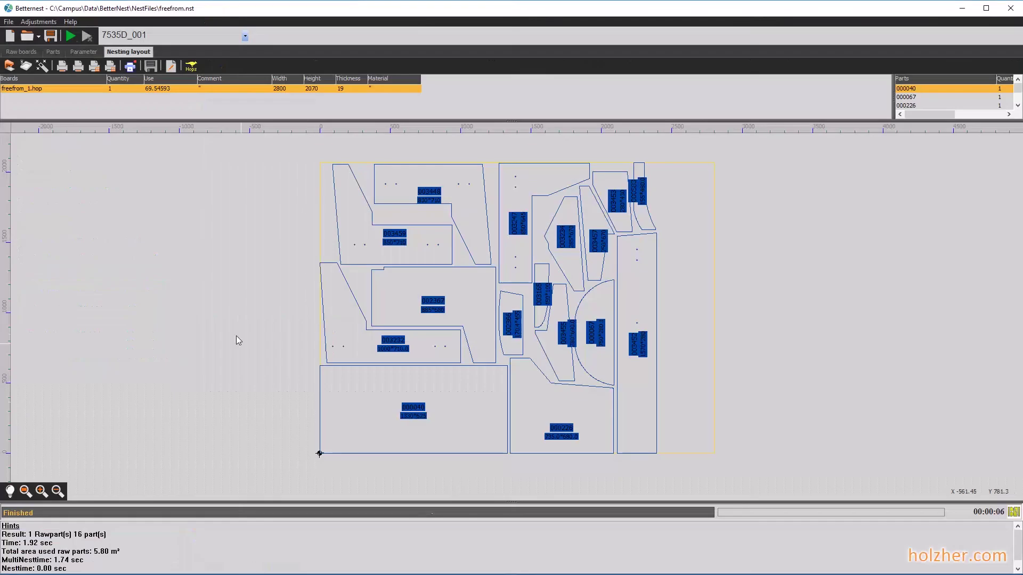